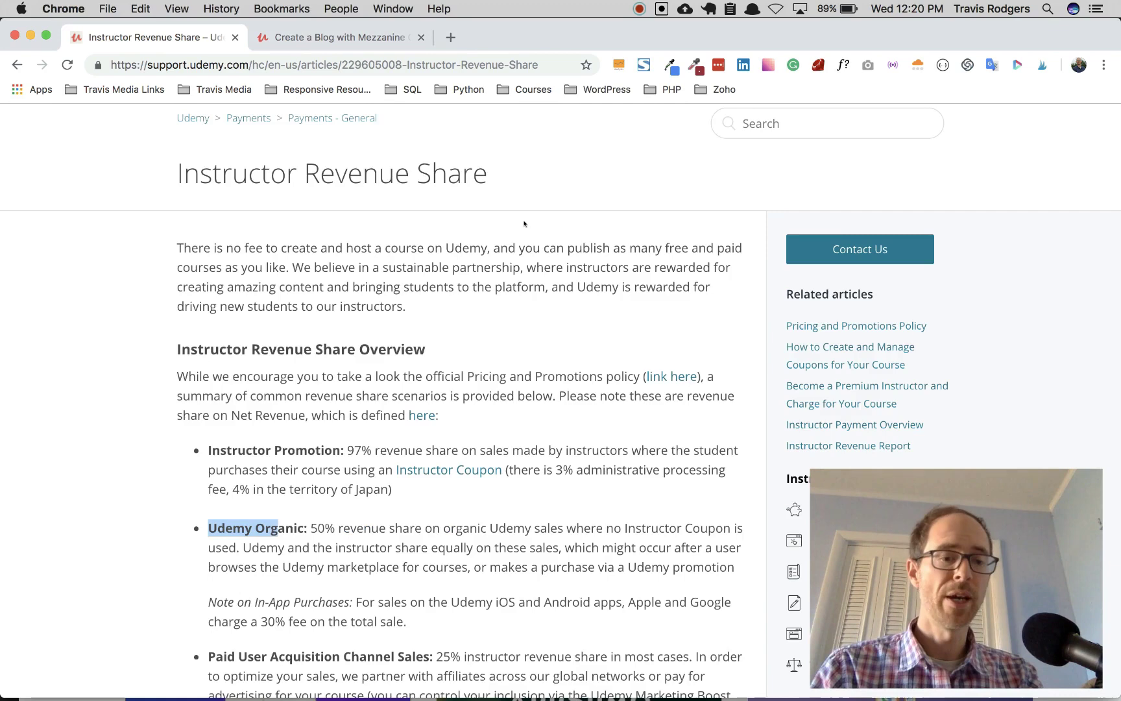
pyautogui.scroll(-2, 446, 333)
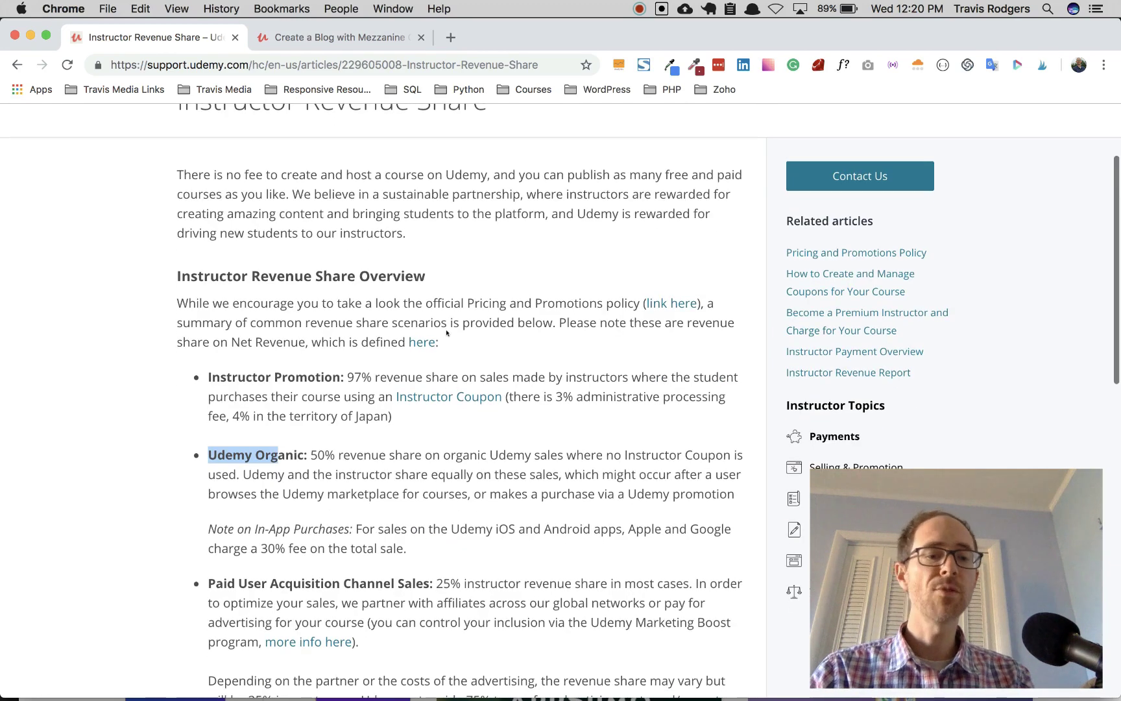
pyautogui.scroll(-1, 447, 332)
pyautogui.scroll(-2, 447, 333)
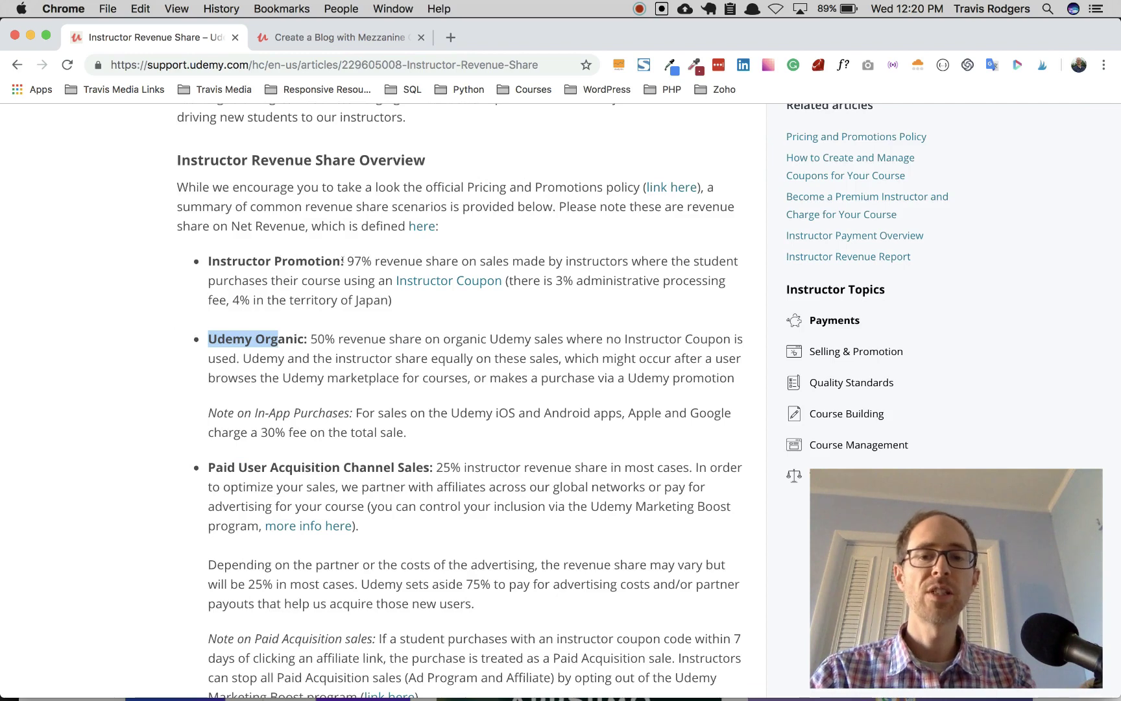
# - Highlight the 97% Instructor Promotion and Udemy Organic revenue share figures in the article
pyautogui.moveTo(346, 260); pyautogui.dragTo(432, 261)
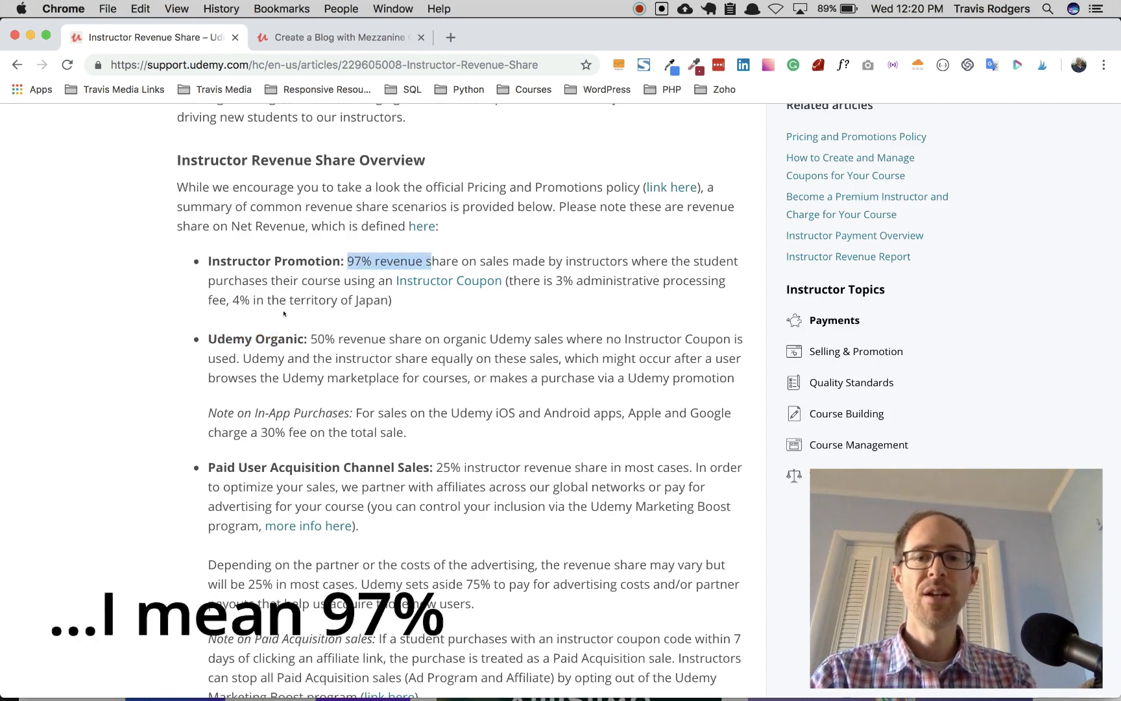
pyautogui.moveTo(313, 338); pyautogui.dragTo(207, 339)
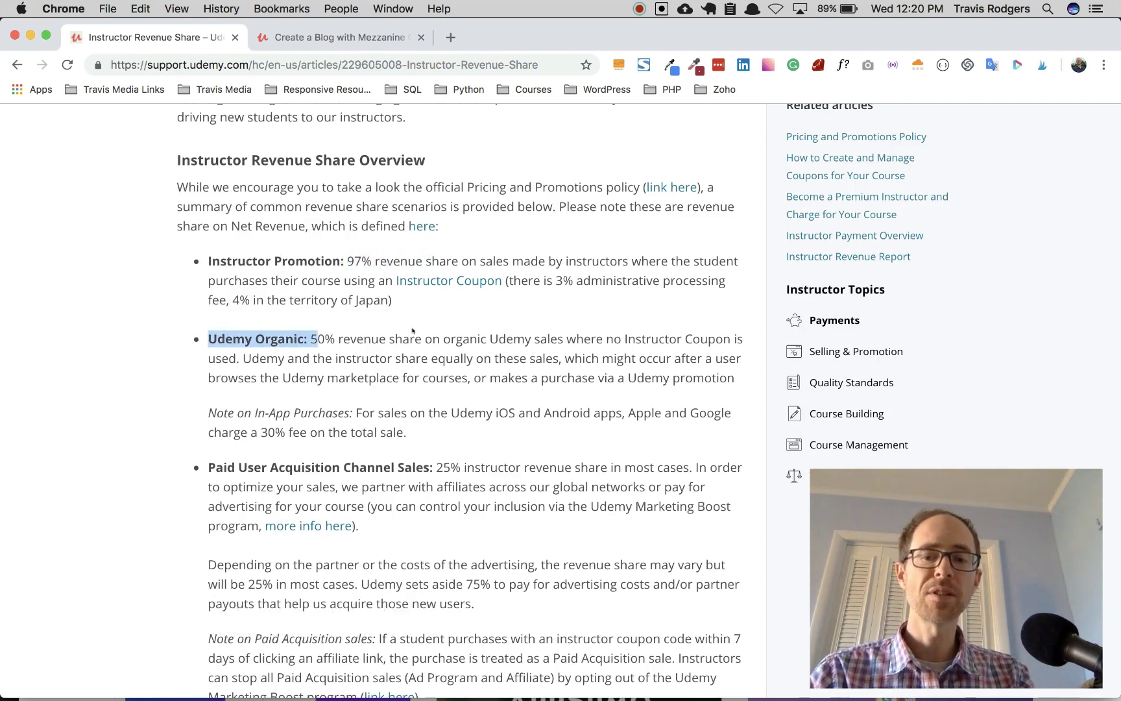
pyautogui.click(263, 338)
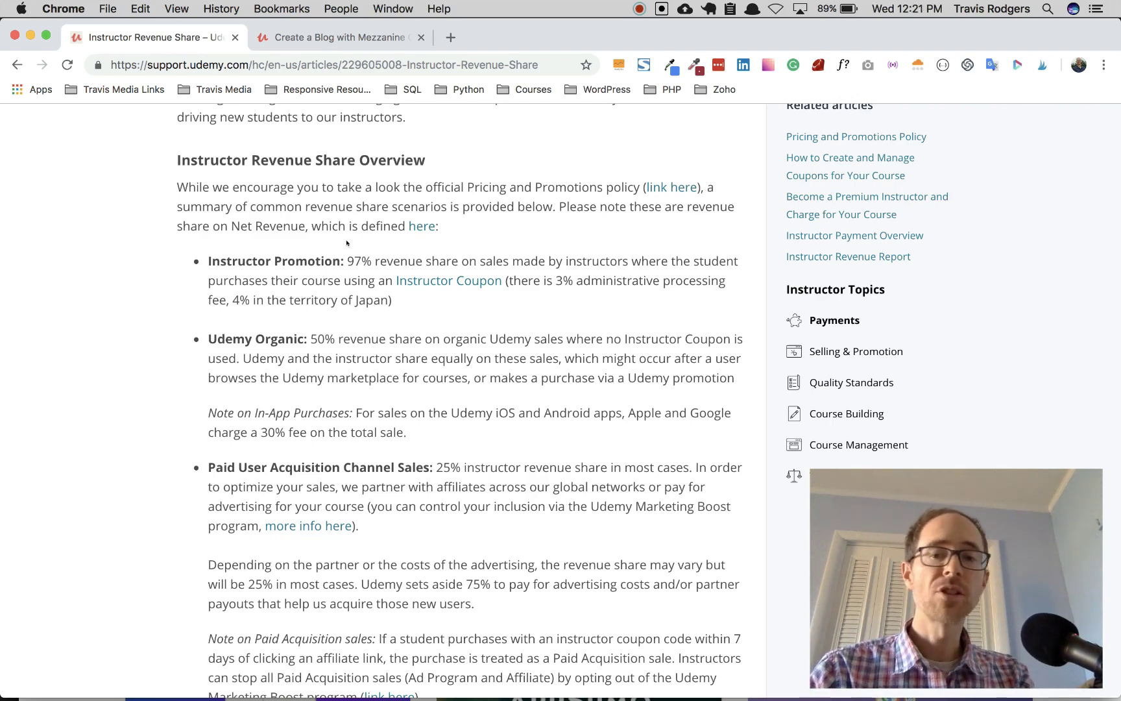
pyautogui.moveTo(208, 261); pyautogui.dragTo(345, 260)
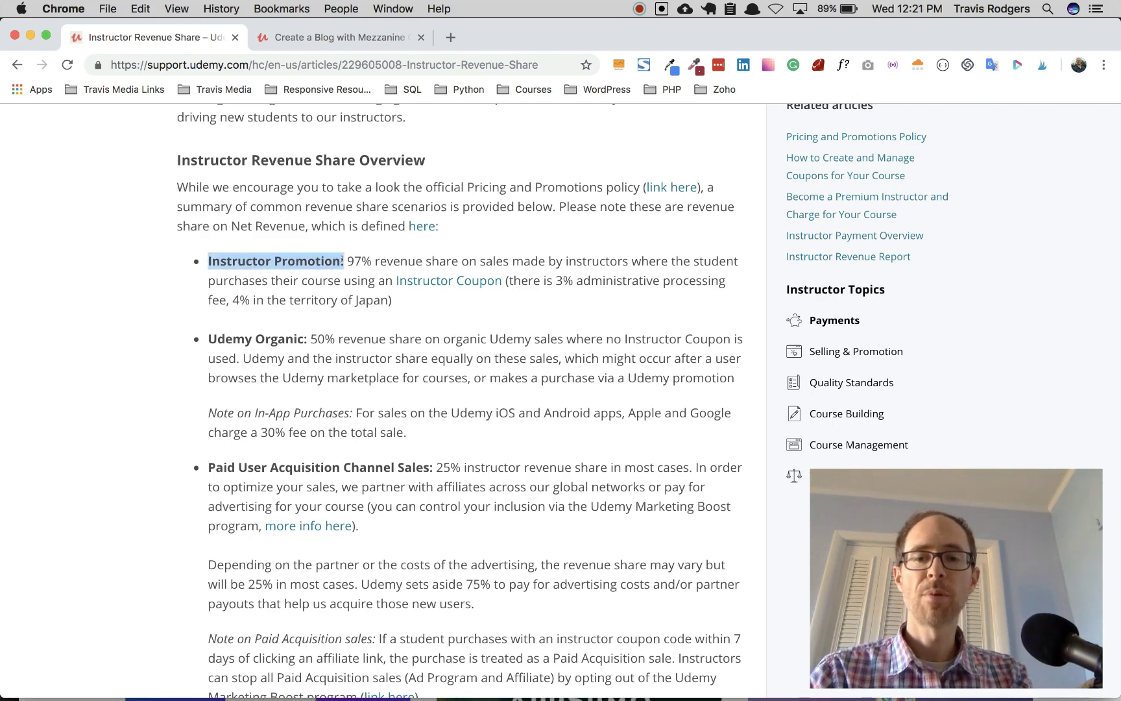
pyautogui.click(440, 249)
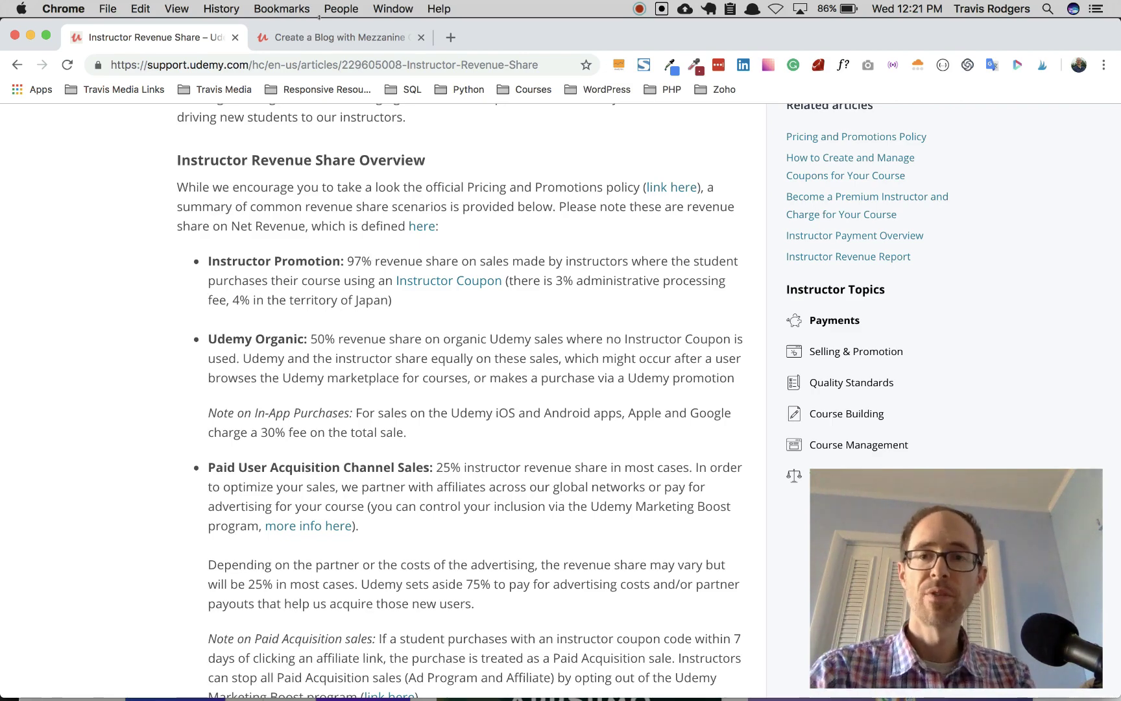
# - Switch to the Mezzanine blog course's management tab in Chrome
pyautogui.click(321, 37)
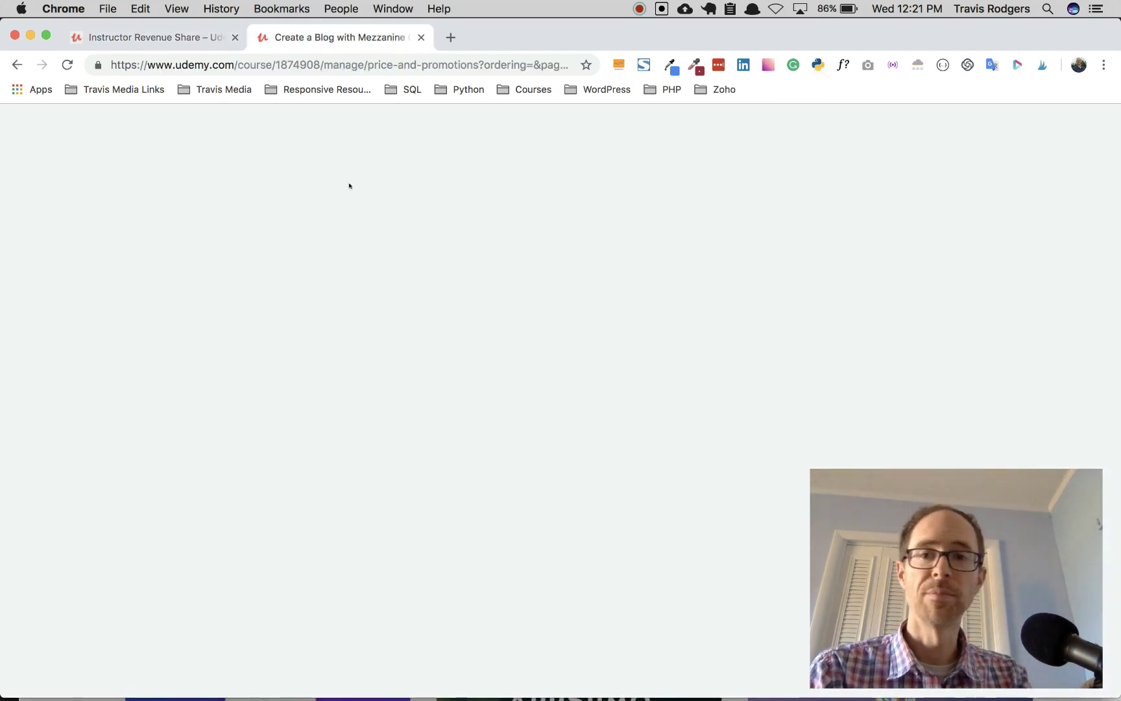
pyautogui.scroll(-5, 355, 210)
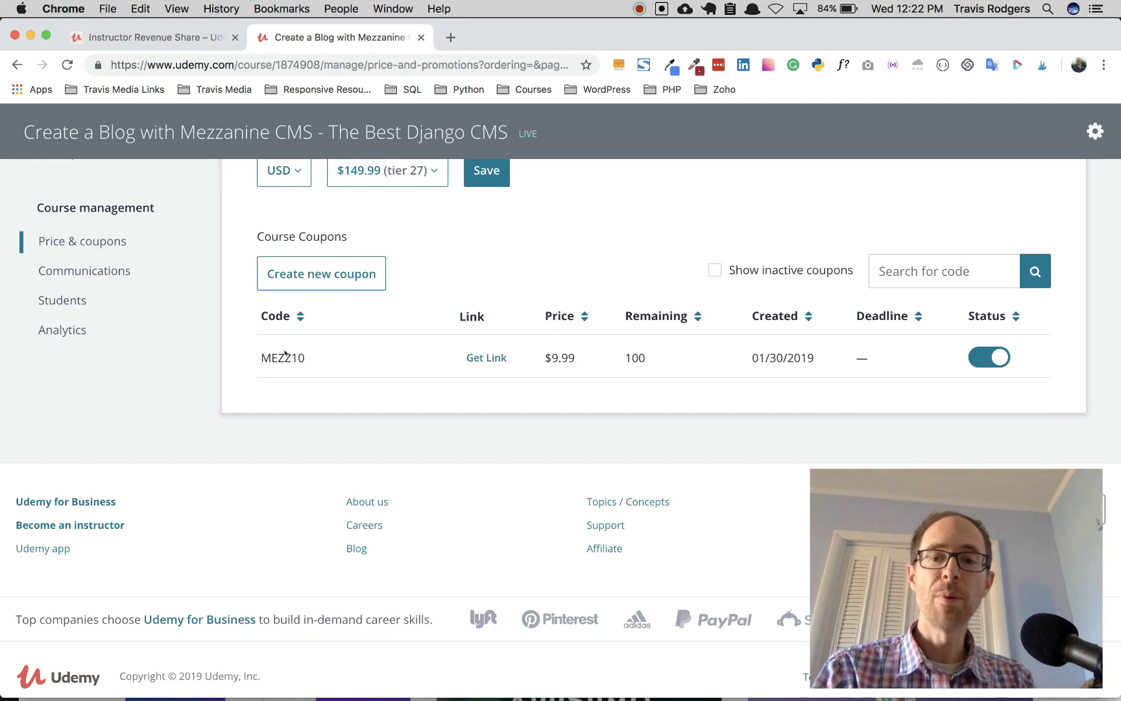
pyautogui.moveTo(263, 355); pyautogui.dragTo(312, 359)
pyautogui.click(490, 342)
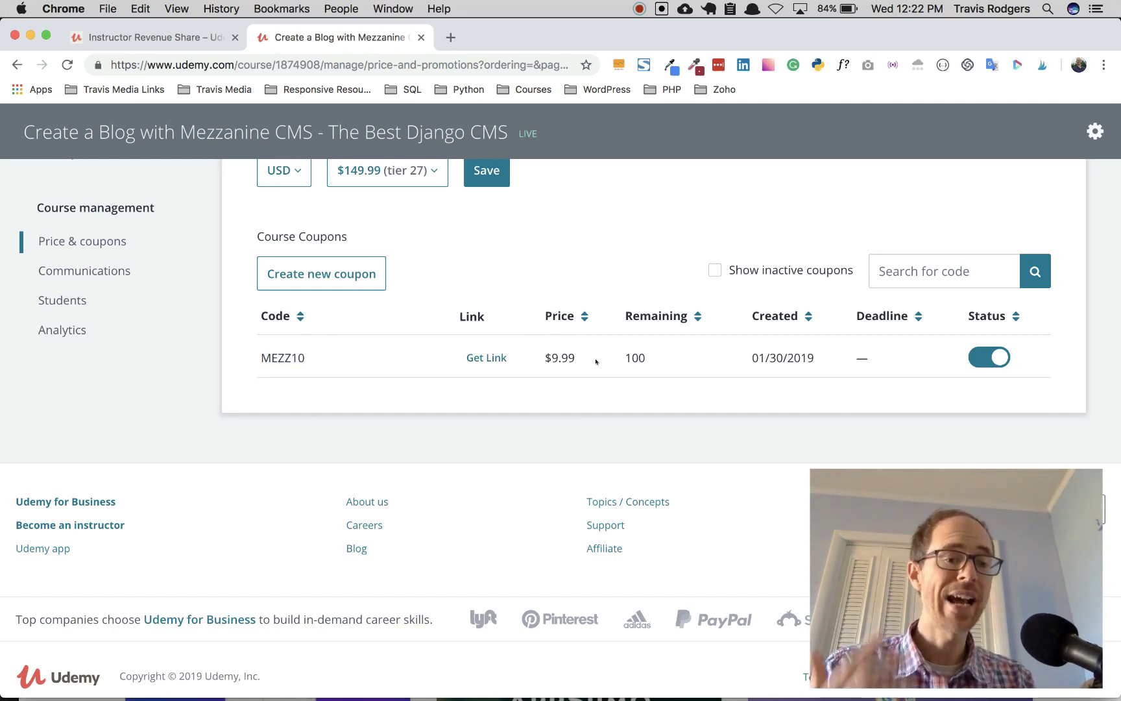
pyautogui.moveTo(626, 356); pyautogui.dragTo(647, 360)
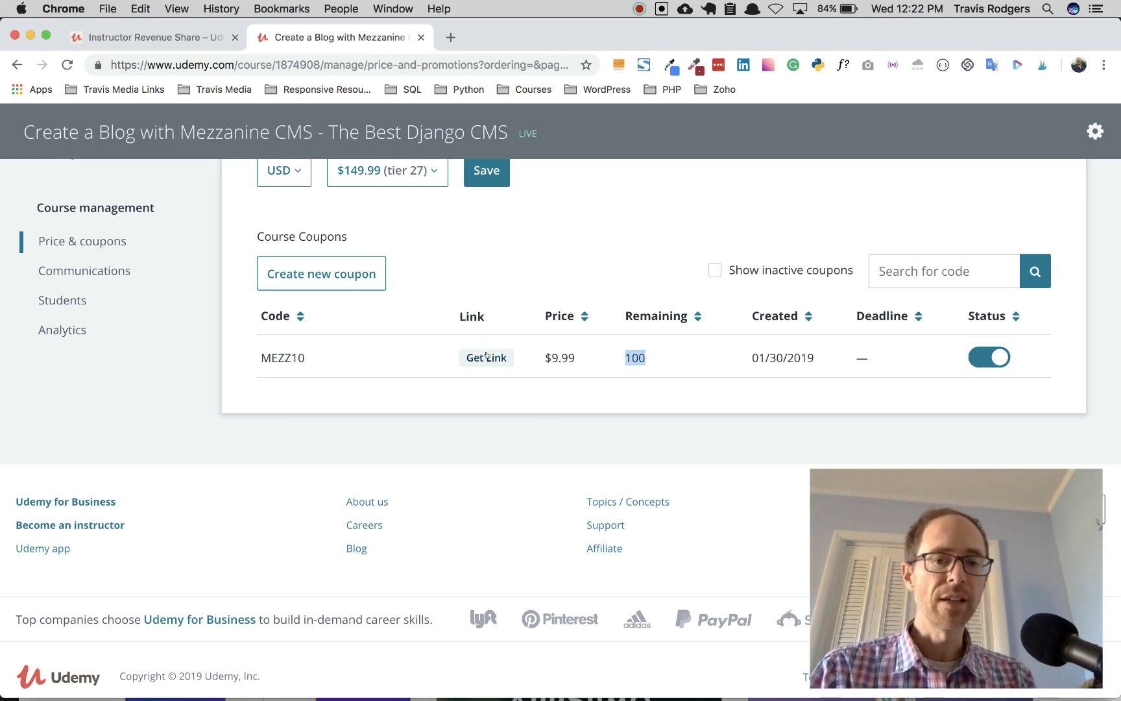
# - Get the MEZZ10 coupon link and select the full couponCode=MEZZ10 URL
pyautogui.click(489, 357)
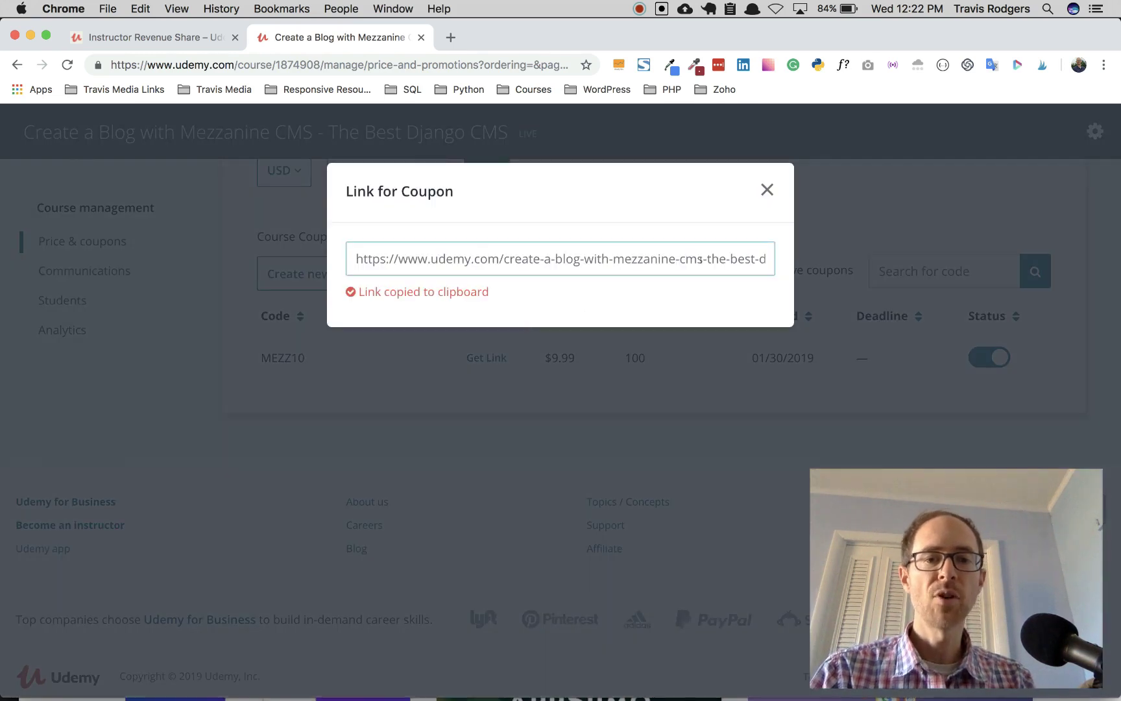
pyautogui.moveTo(639, 259)
pyautogui.mouseDown()
pyautogui.moveTo(780, 262)
pyautogui.moveTo(697, 251)
pyautogui.mouseUp()
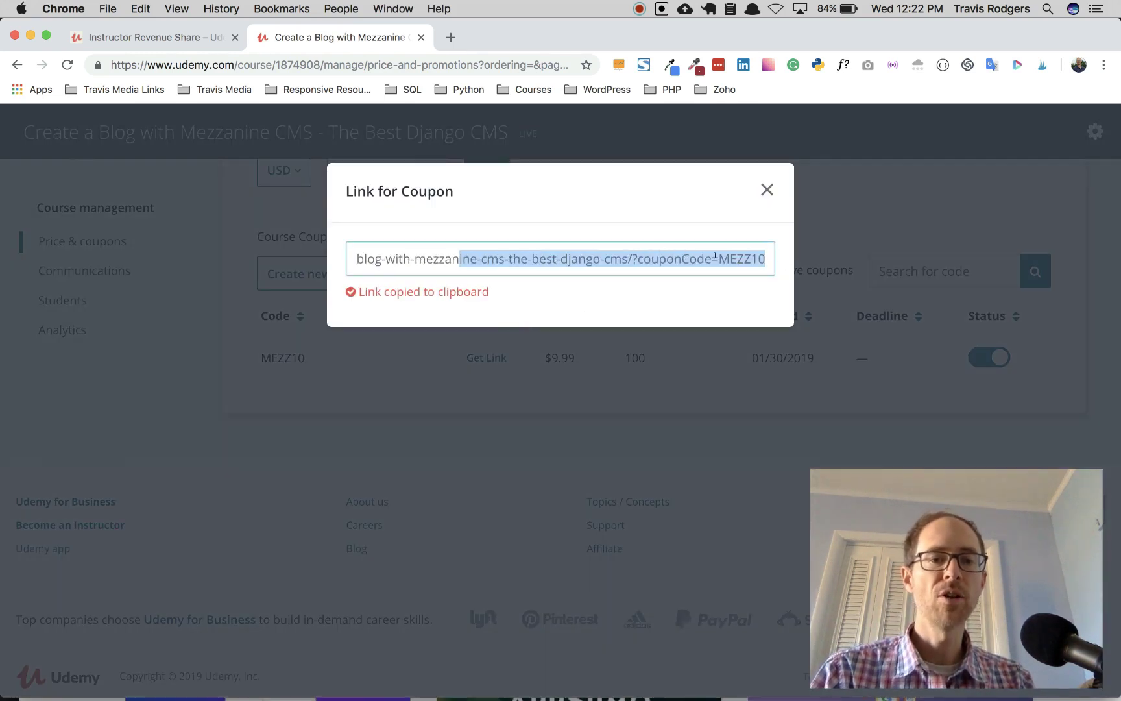
pyautogui.click(751, 255)
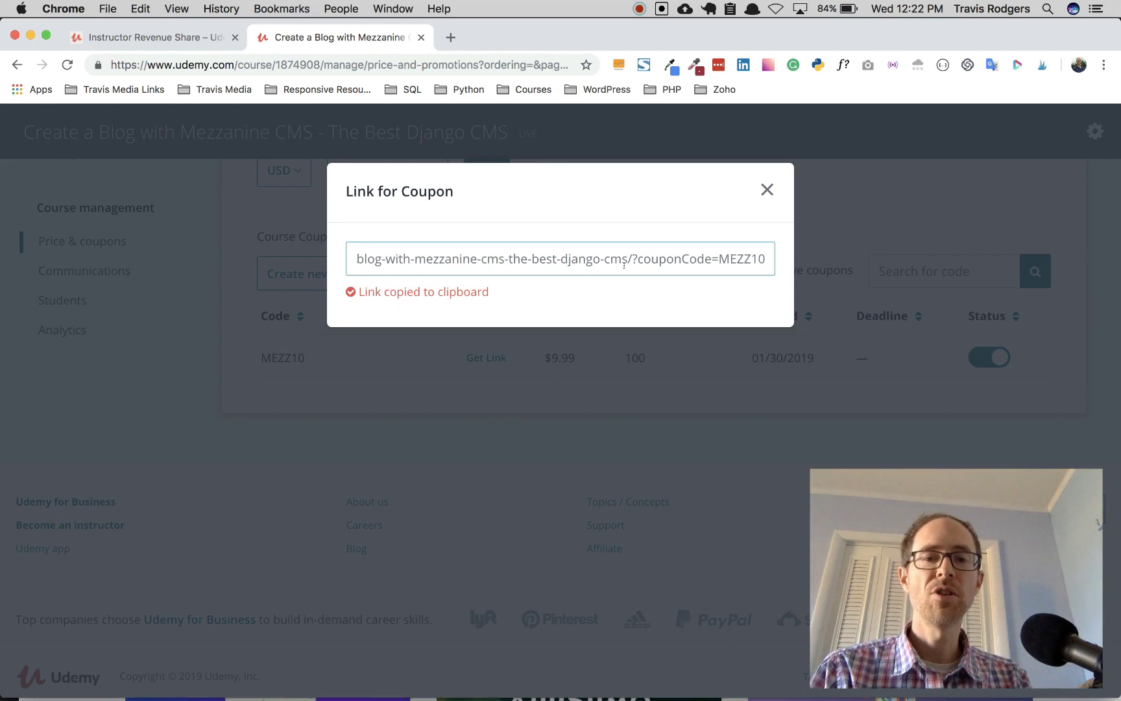
pyautogui.tripleClick(542, 258)
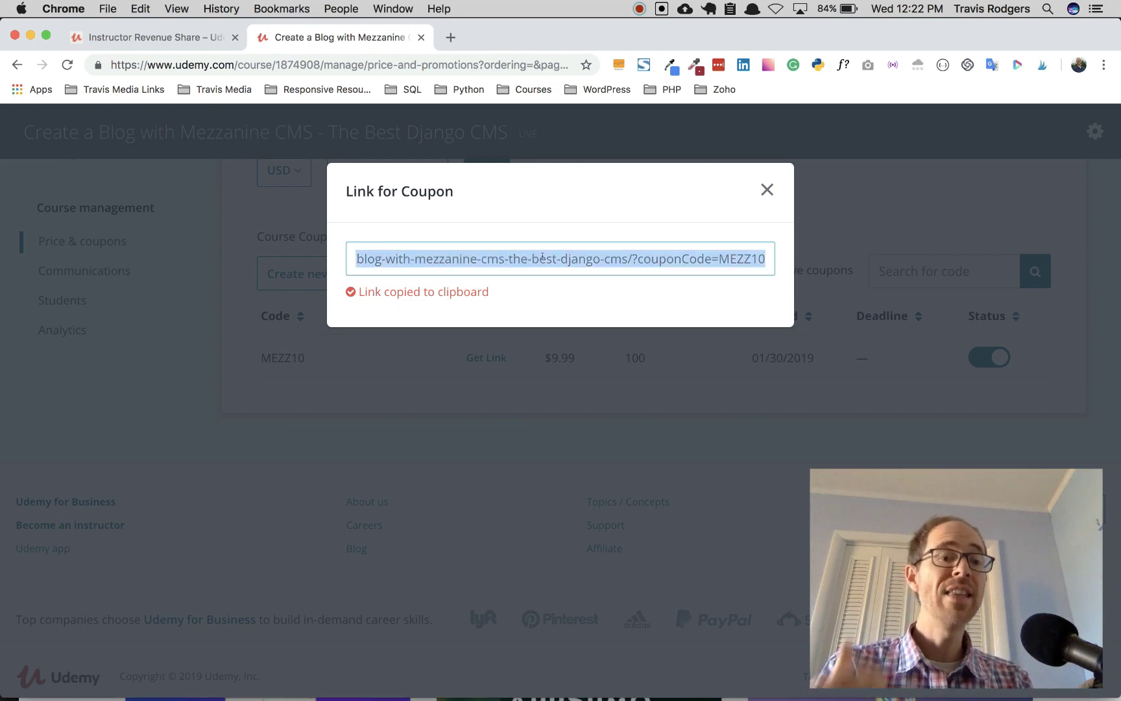